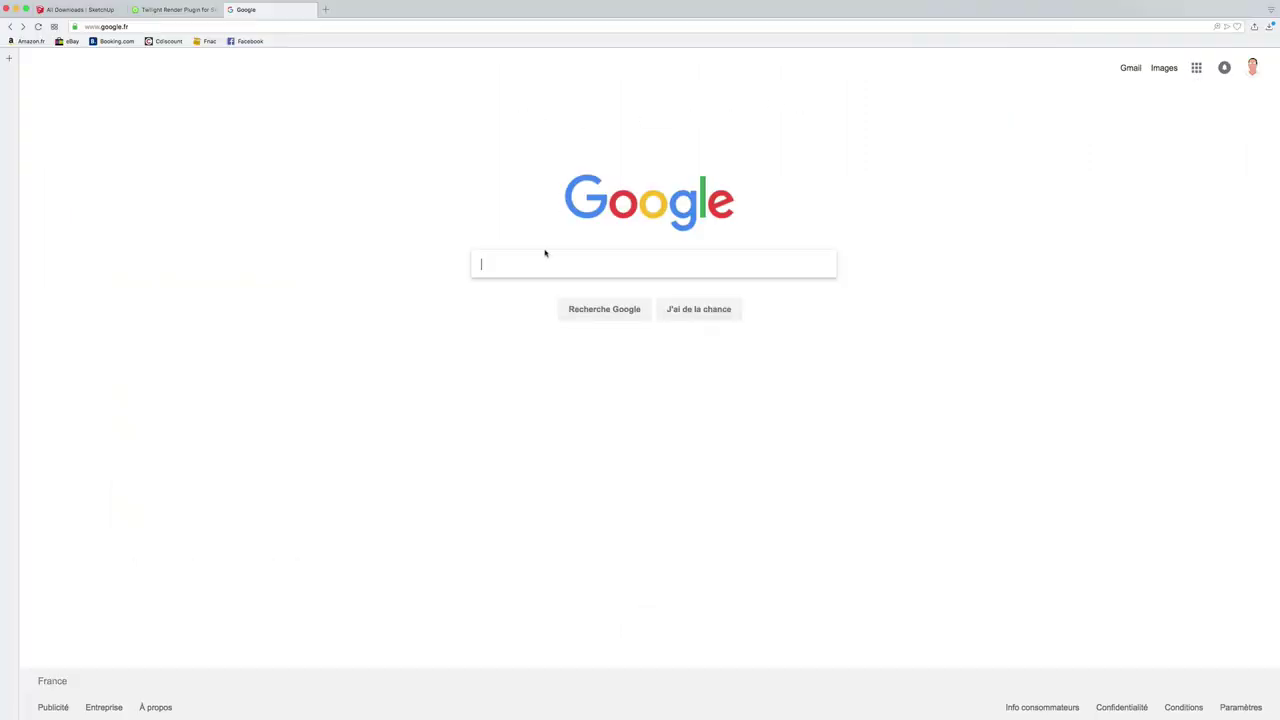
Search Google for 'sketchup 2017 download' using the first suggestion for 'sketchup 2017'
{"action": "type", "text": "ske"}
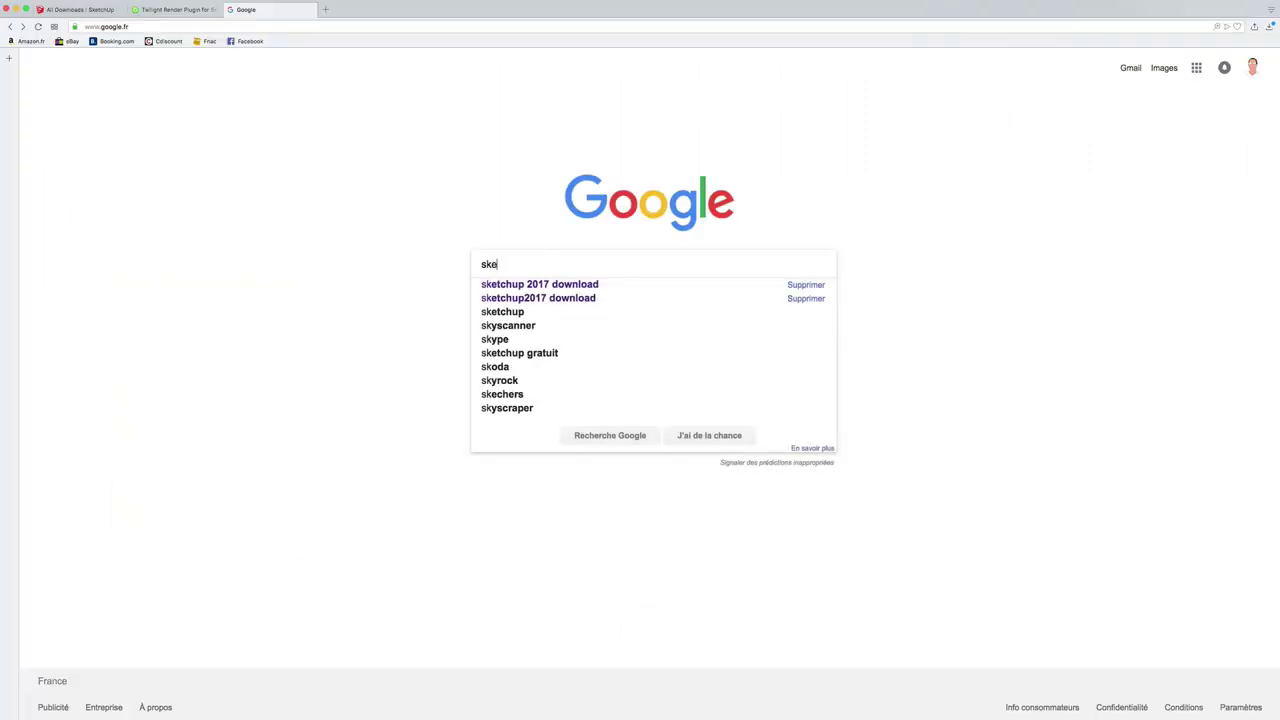
{"action": "type", "text": "tchup "}
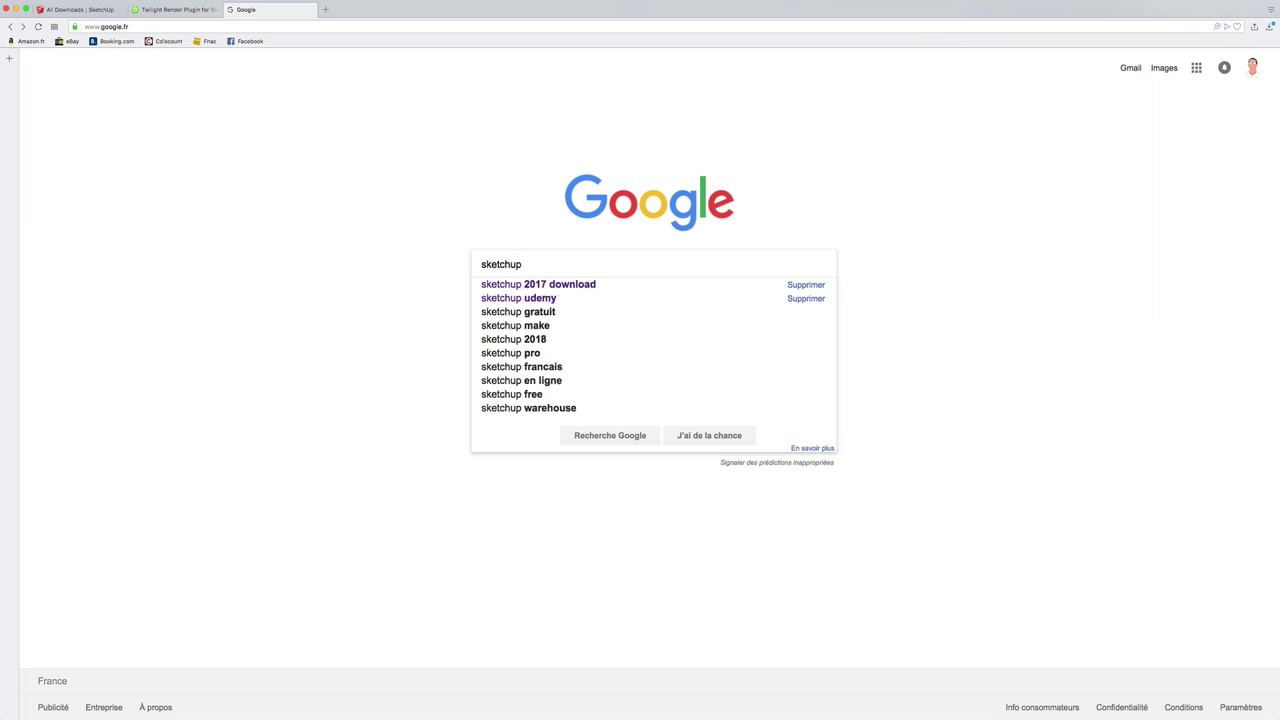
{"action": "type", "text": "2017"}
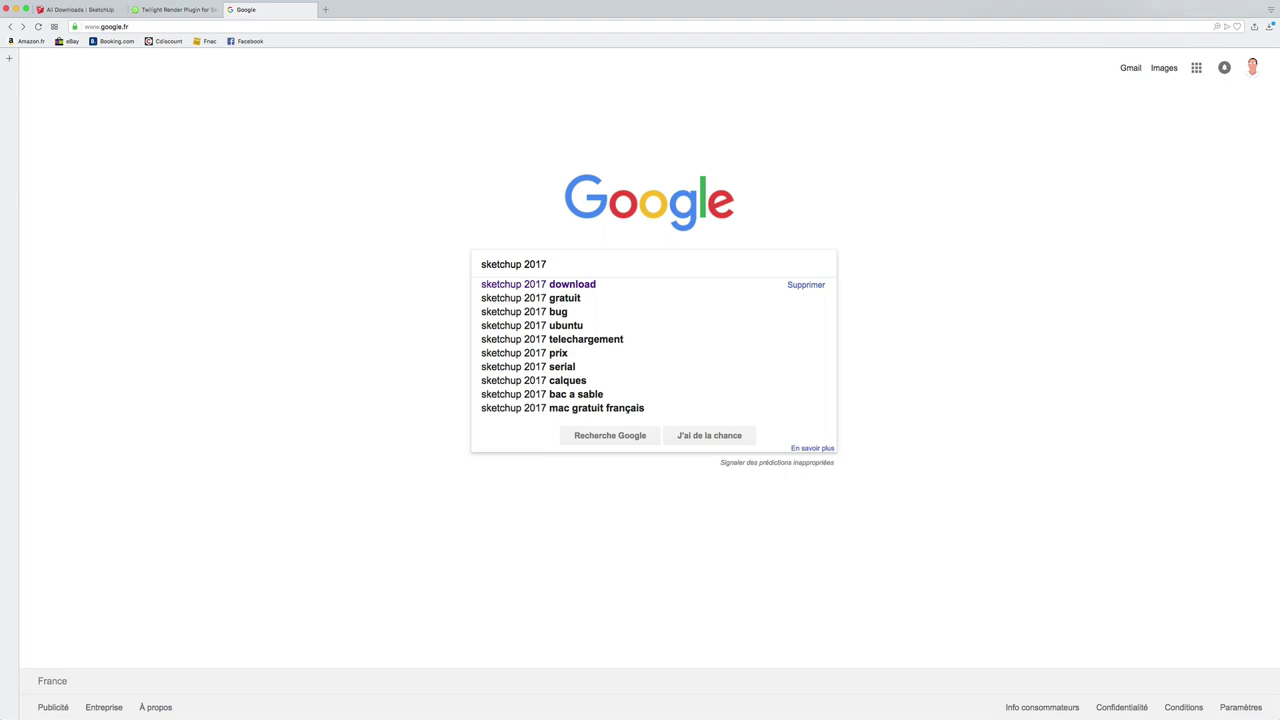
{"action": "key", "text": "Down"}
{"action": "key", "text": "Return"}
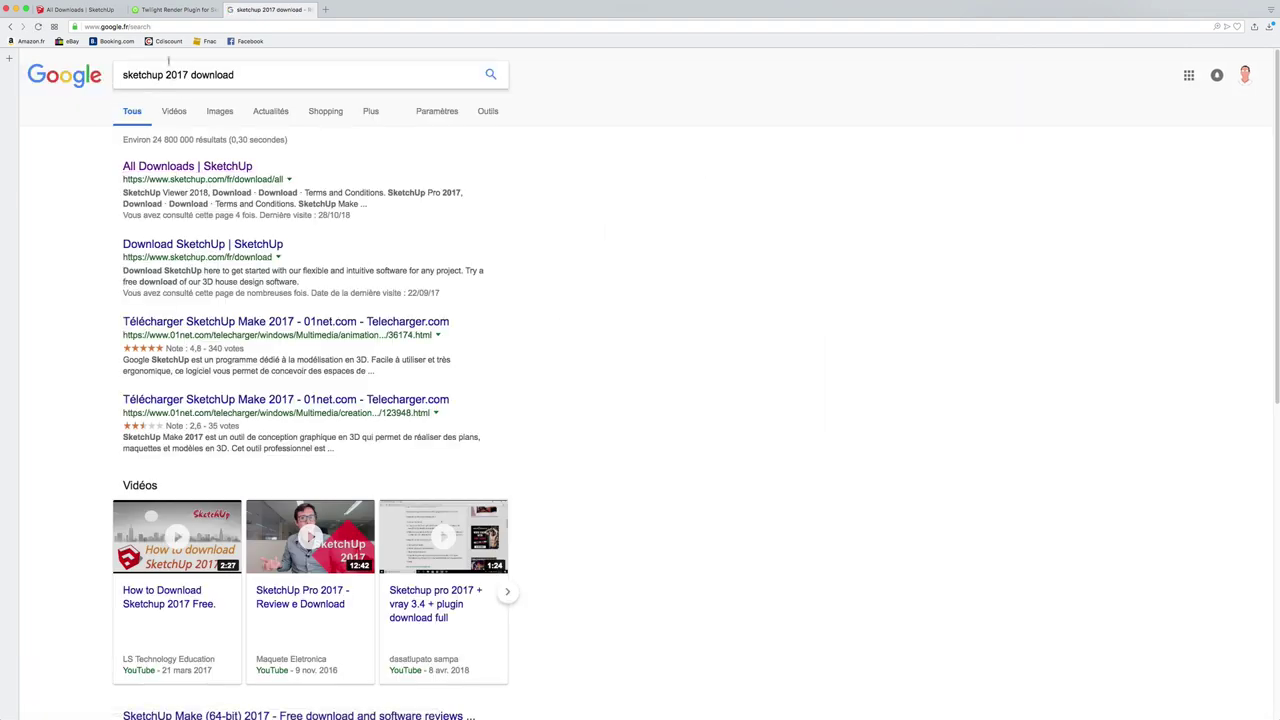
{"action": "left_click", "coordinate": [80, 9]}
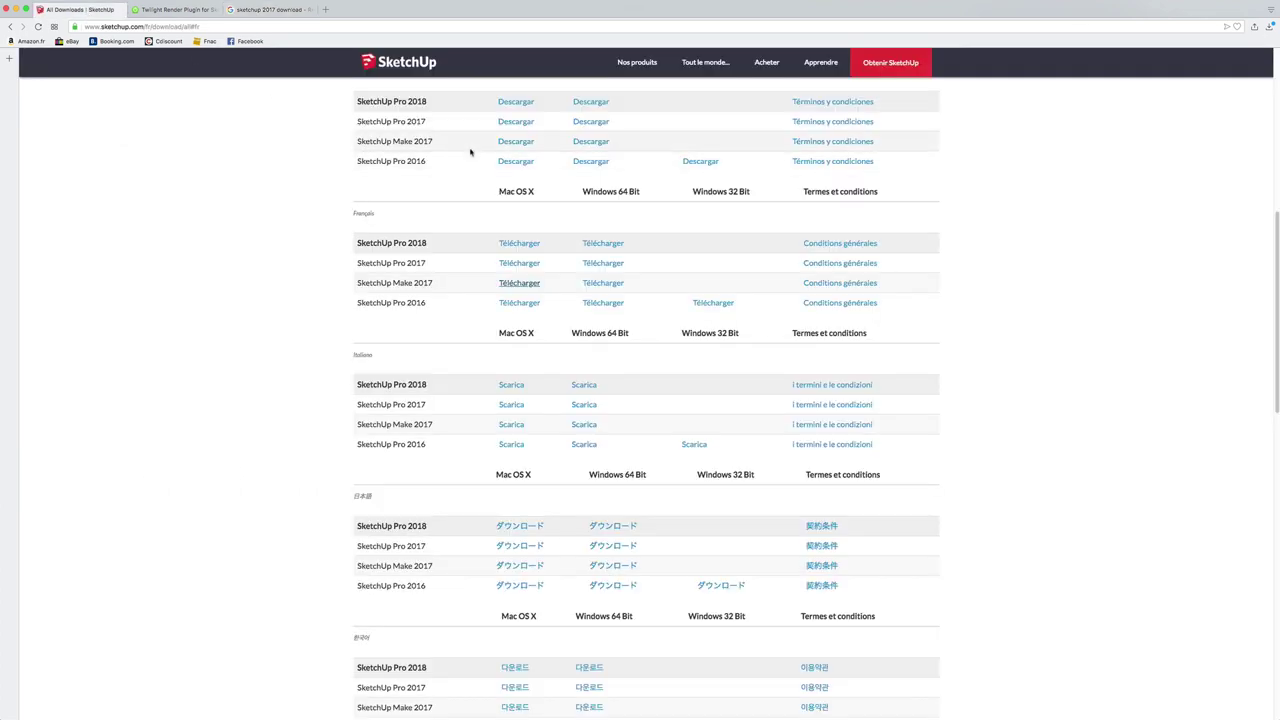
{"action": "scroll", "coordinate": [572, 179], "scroll_direction": "up", "scroll_amount": 1}
{"action": "scroll", "coordinate": [572, 179], "scroll_direction": "up", "scroll_amount": 2}
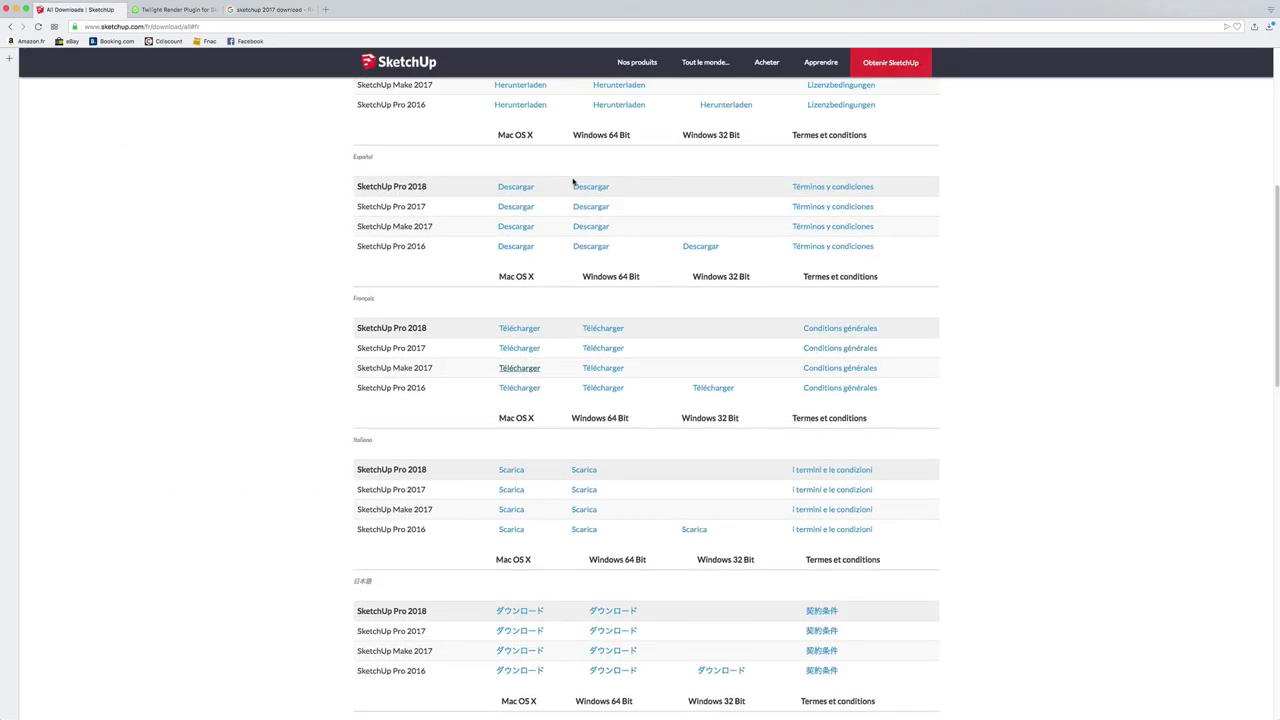
{"action": "scroll", "coordinate": [572, 179], "scroll_direction": "up", "scroll_amount": 2}
{"action": "scroll", "coordinate": [572, 179], "scroll_direction": "up", "scroll_amount": 4}
{"action": "scroll", "coordinate": [573, 181], "scroll_direction": "up", "scroll_amount": 3}
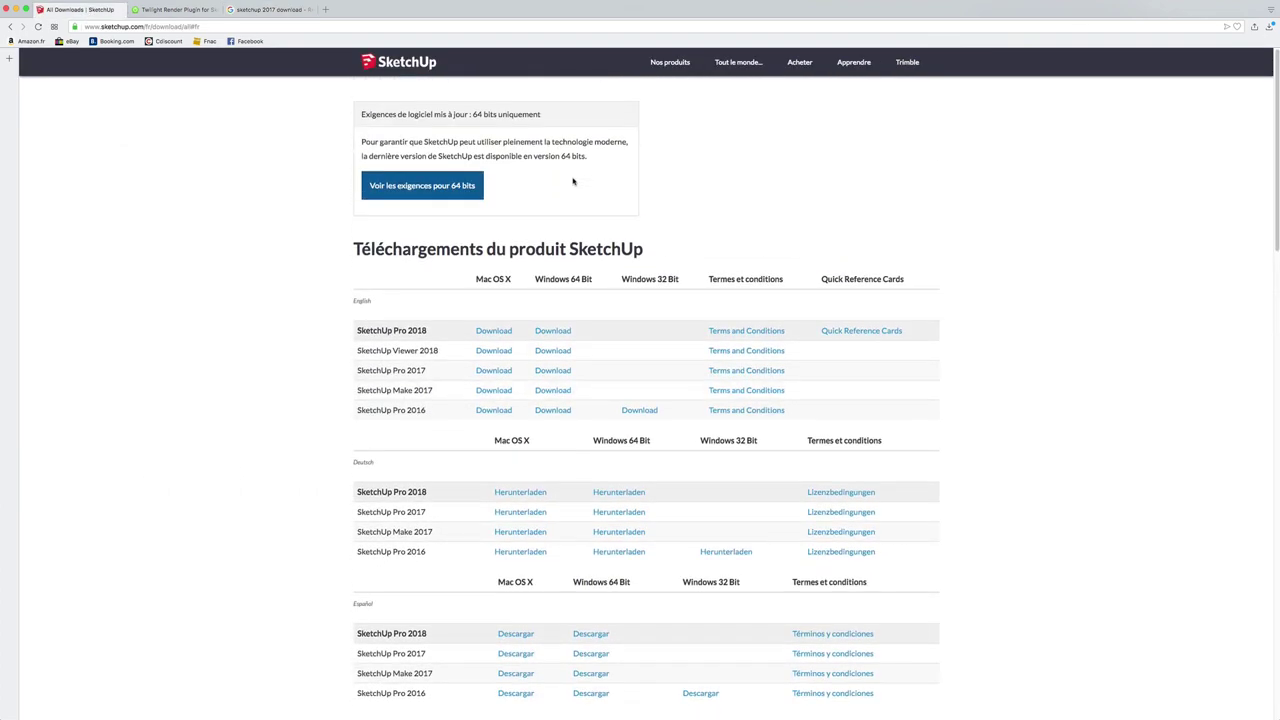
{"action": "scroll", "coordinate": [594, 189], "scroll_direction": "down", "scroll_amount": 2}
{"action": "scroll", "coordinate": [594, 189], "scroll_direction": "down", "scroll_amount": 2}
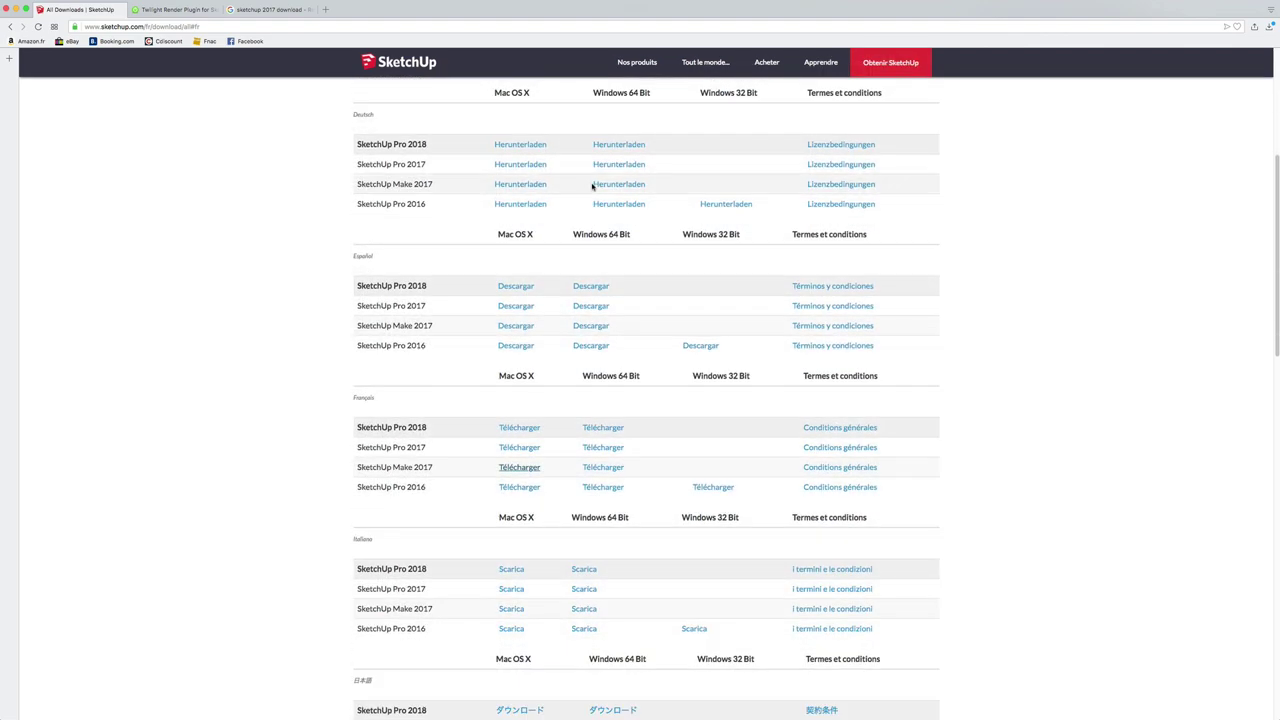
{"action": "scroll", "coordinate": [593, 200], "scroll_direction": "up", "scroll_amount": 1}
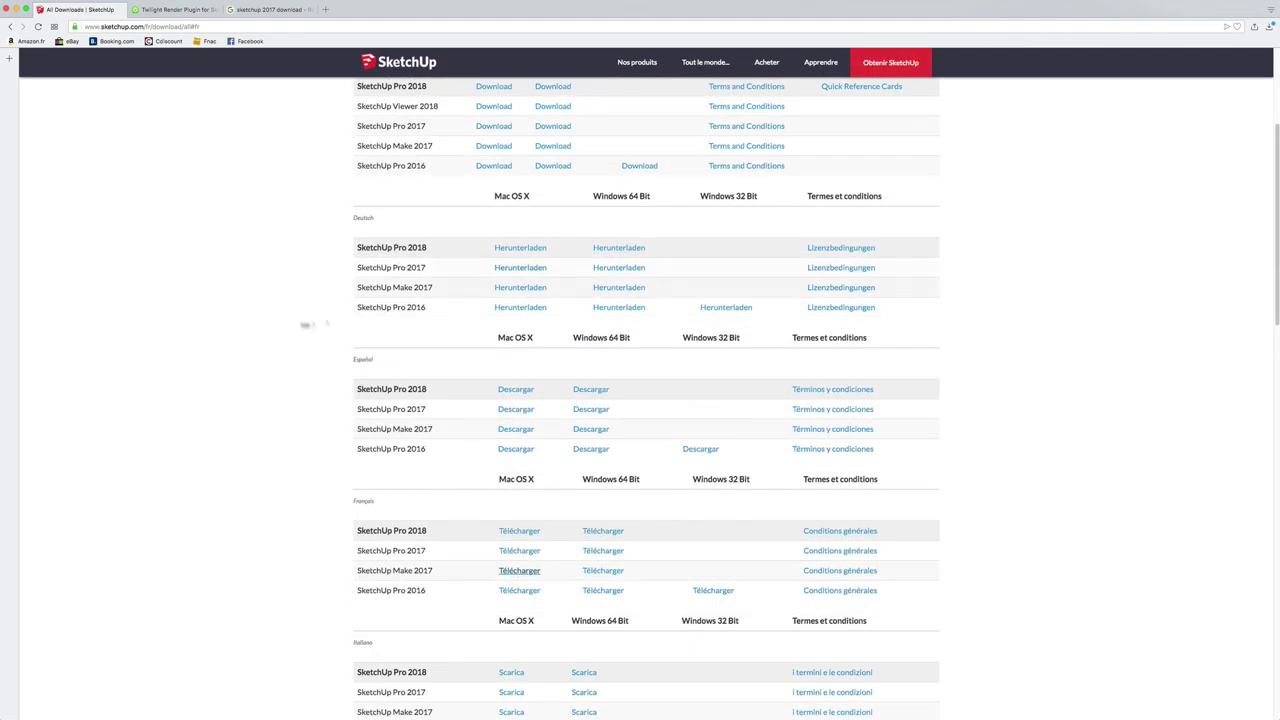
{"action": "scroll", "coordinate": [503, 320], "scroll_direction": "down", "scroll_amount": 2}
{"action": "scroll", "coordinate": [500, 320], "scroll_direction": "down", "scroll_amount": 1}
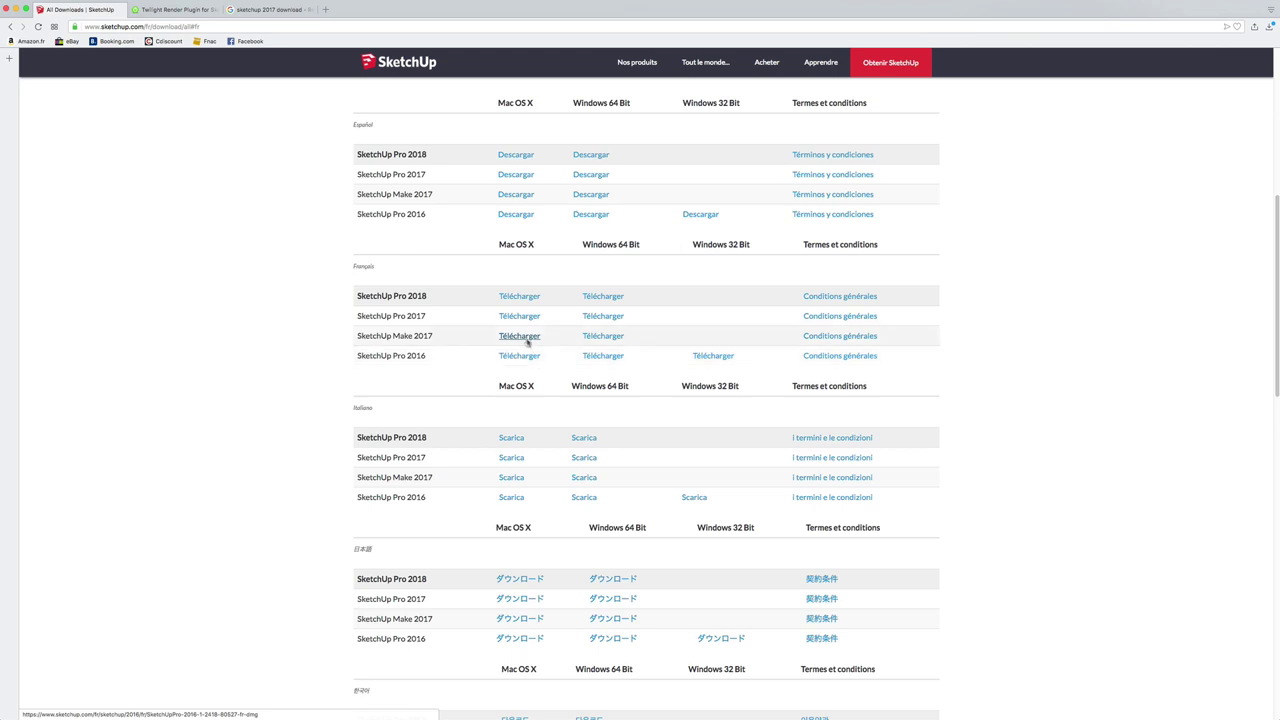
{"action": "left_click", "coordinate": [526, 339]}
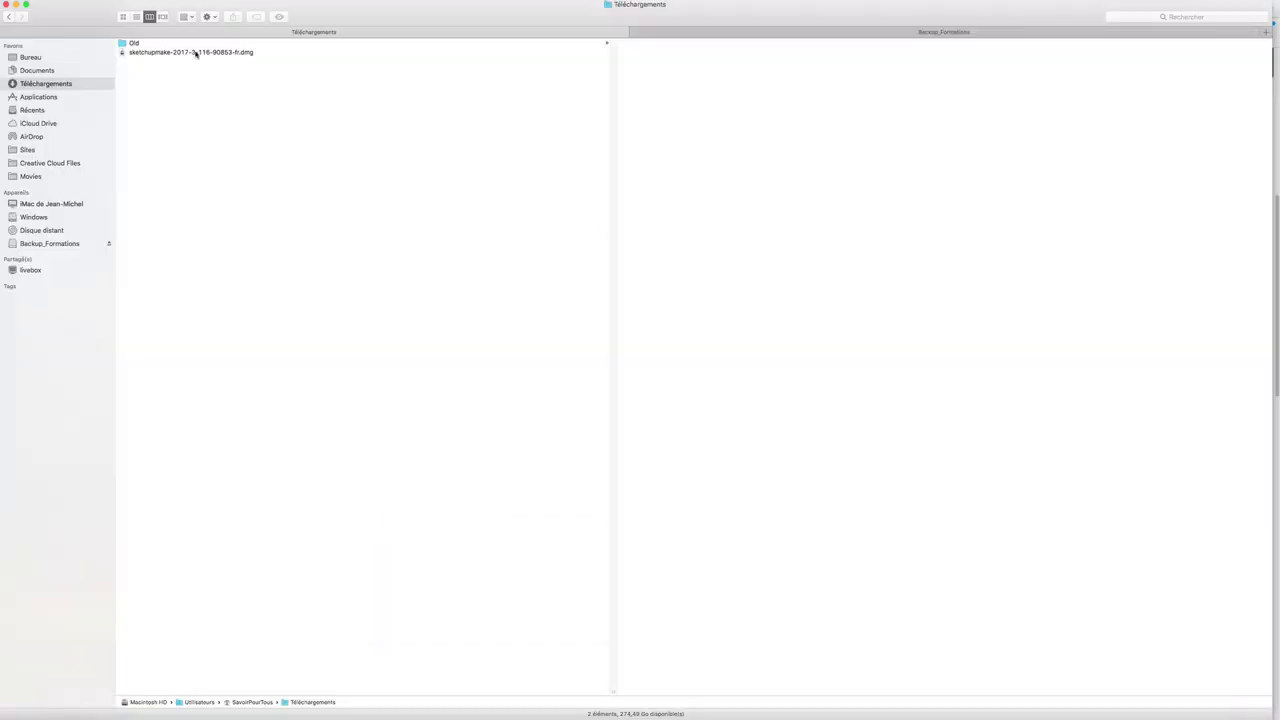
Mount the sketchupmake-2017 .dmg from the Téléchargements folder
{"action": "left_click", "coordinate": [196, 52]}
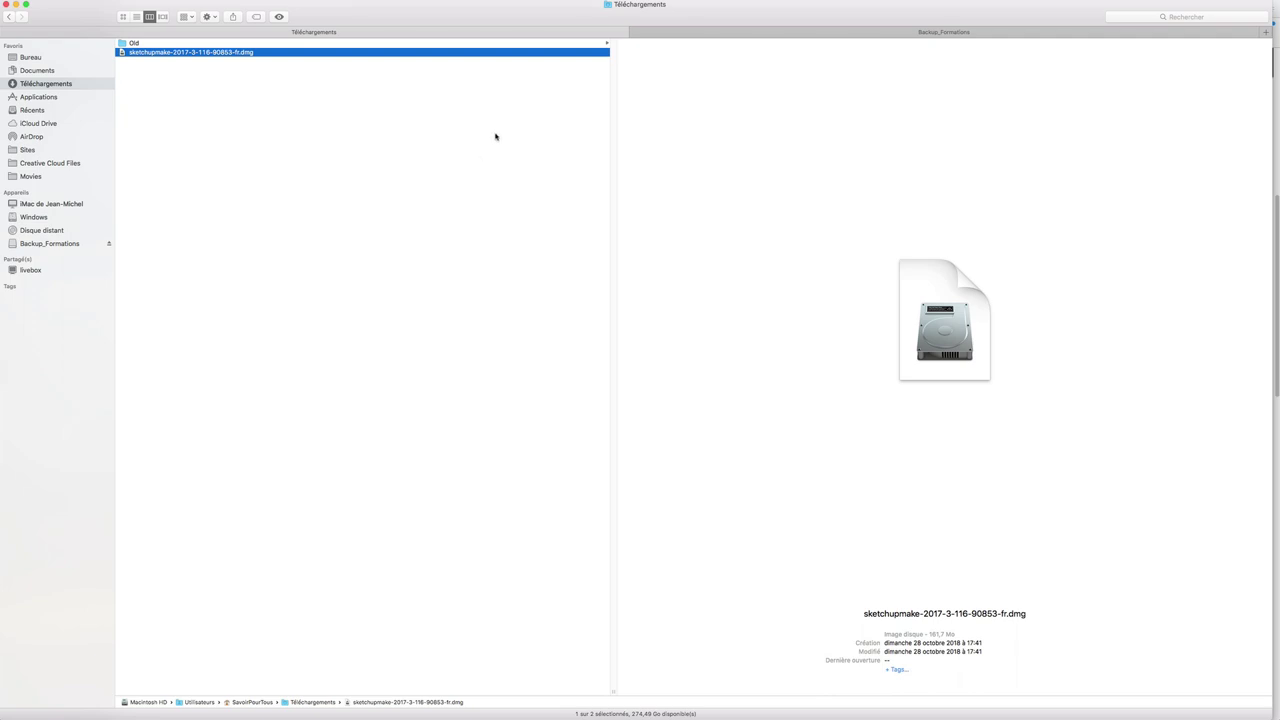
{"action": "key", "text": "super+o"}
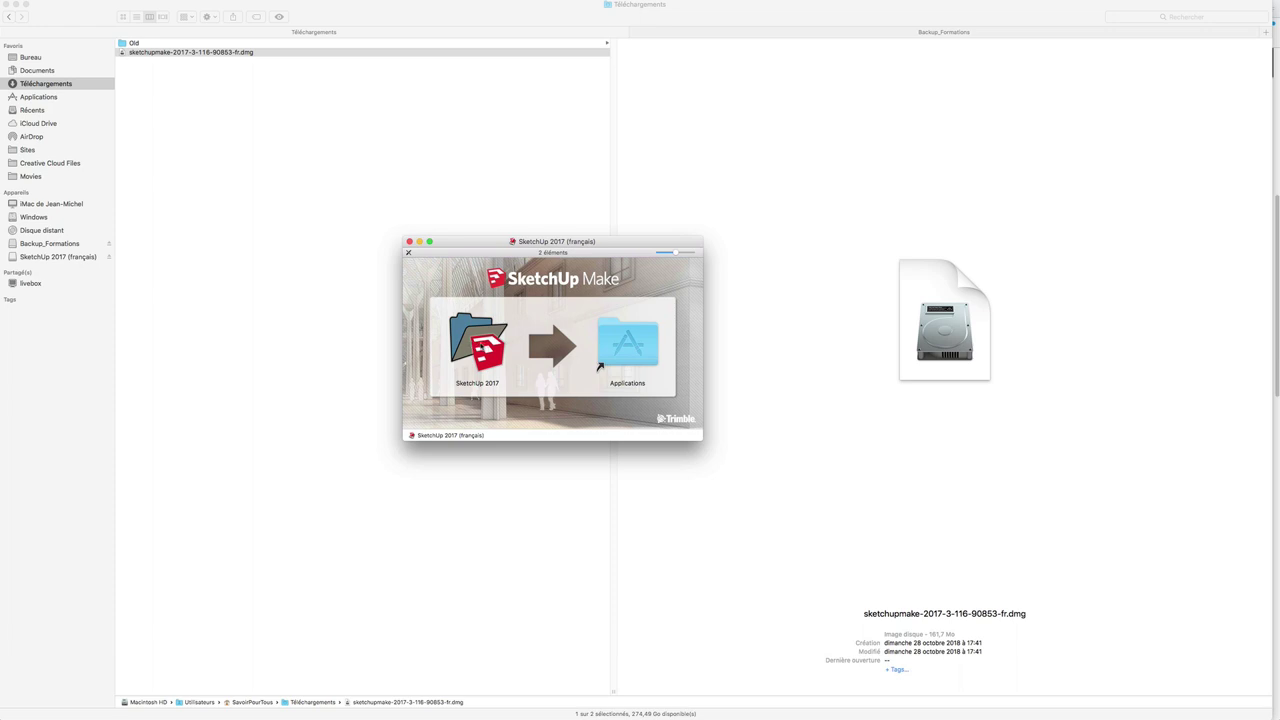
Copy SketchUp 2017 into Applications, replacing the older copy, and show the Applications folder
{"action": "left_click_drag", "start_coordinate": [478, 346], "coordinate": [627, 343]}
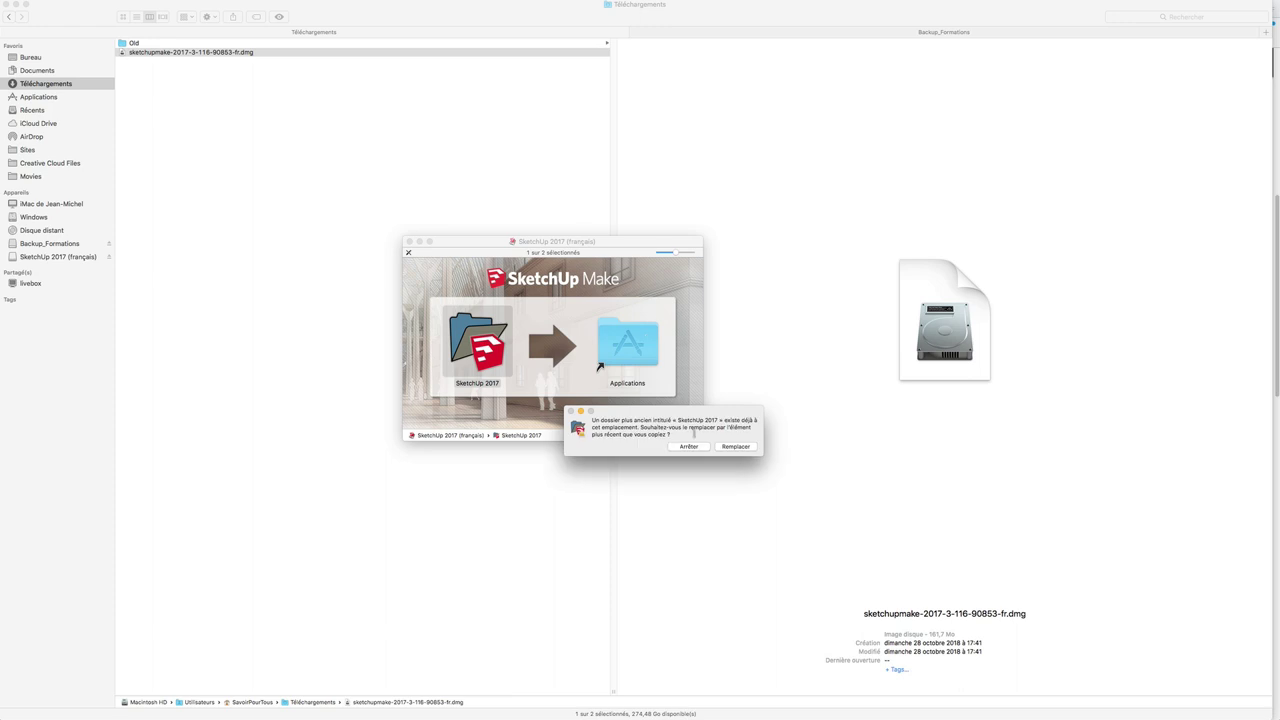
{"action": "left_click", "coordinate": [735, 446]}
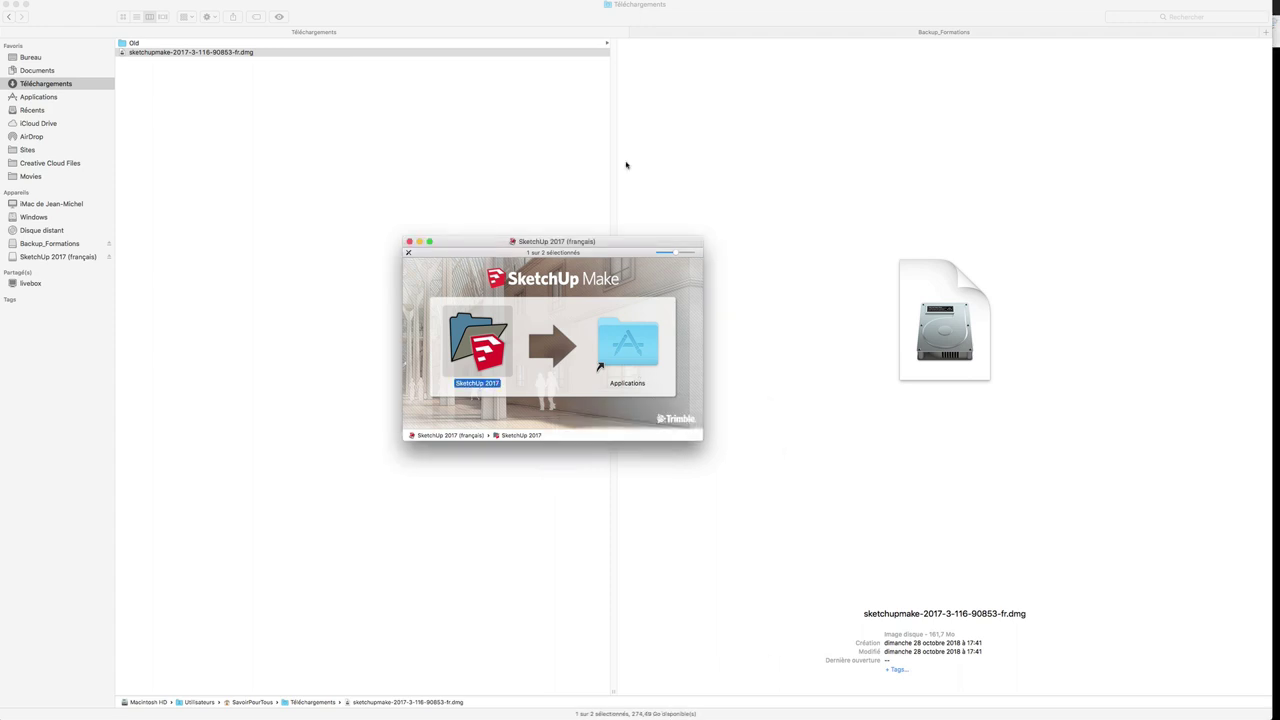
{"action": "left_click", "coordinate": [139, 112]}
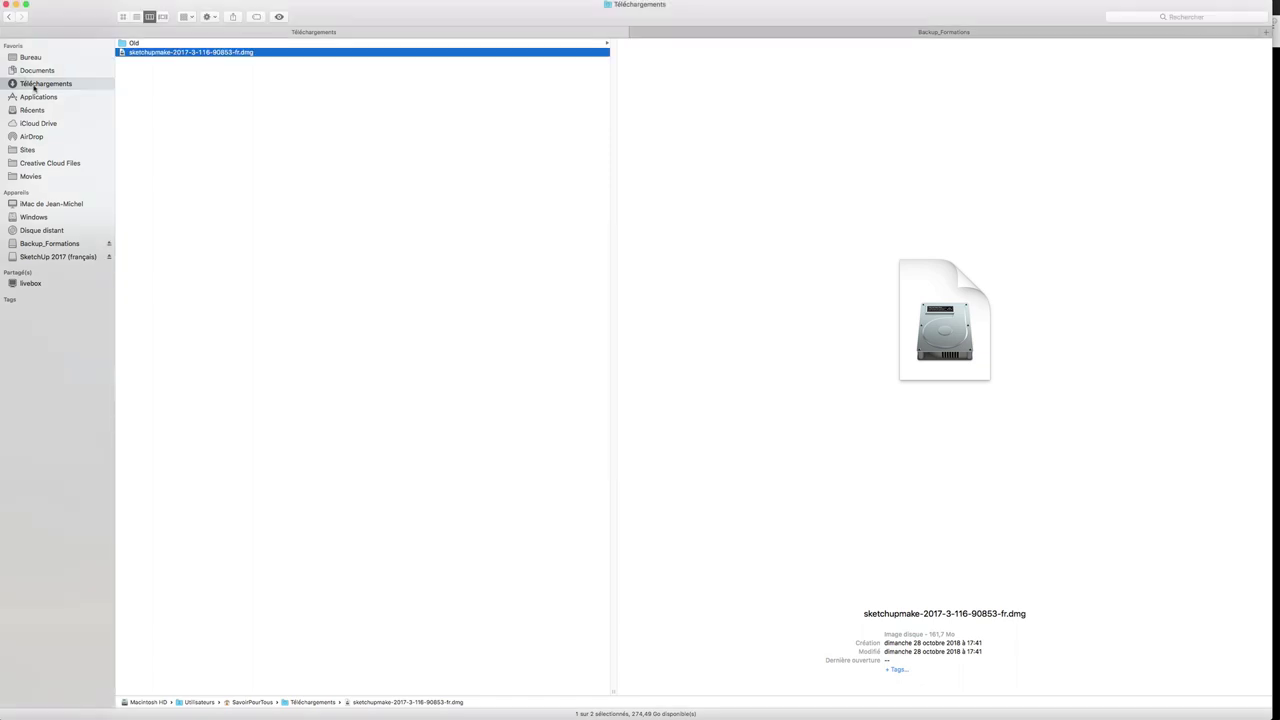
{"action": "key", "text": "super+shift+a"}
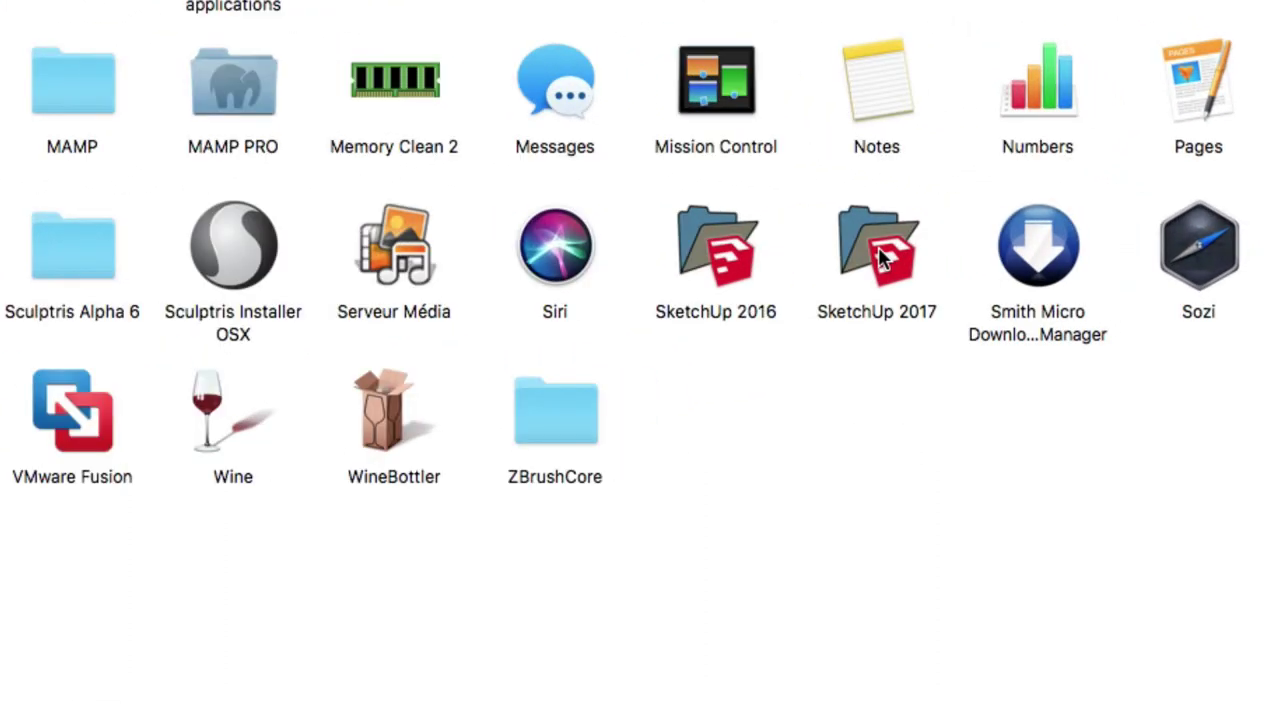
Launch SketchUp 2017 and start a new model from the Modèle de base - Mètres template
{"action": "left_click", "coordinate": [880, 258]}
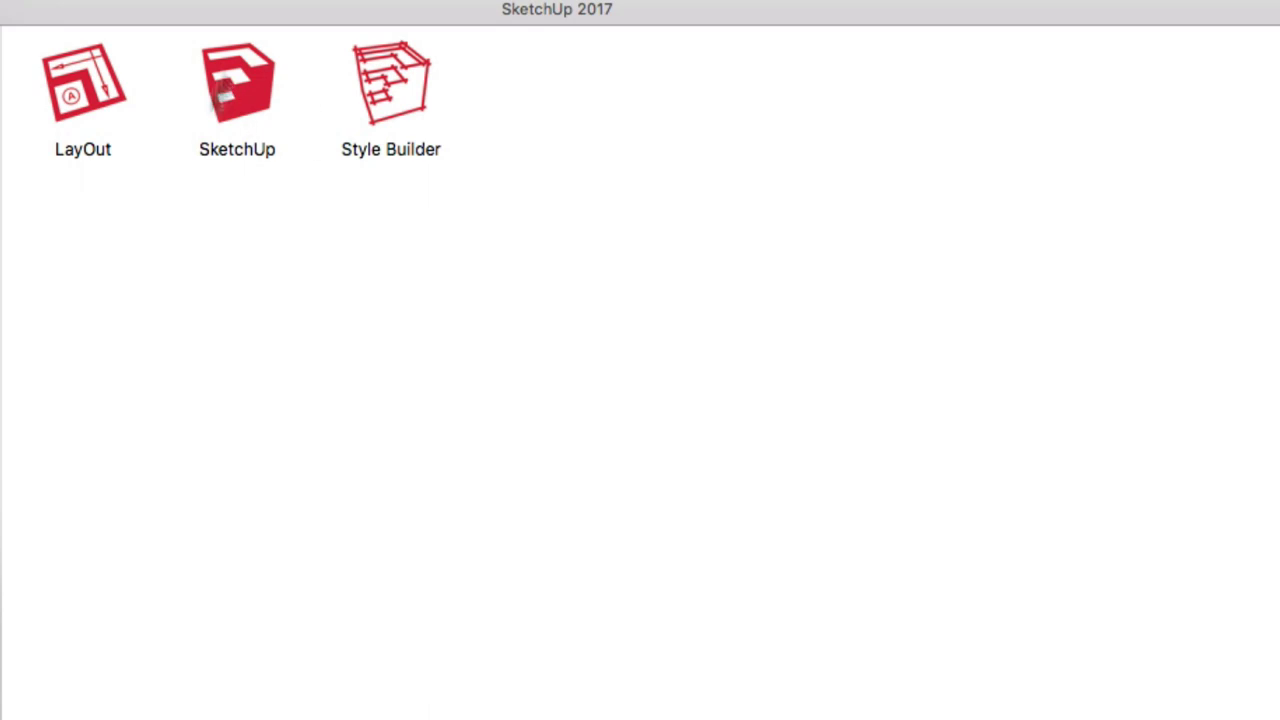
{"action": "left_click", "coordinate": [228, 94]}
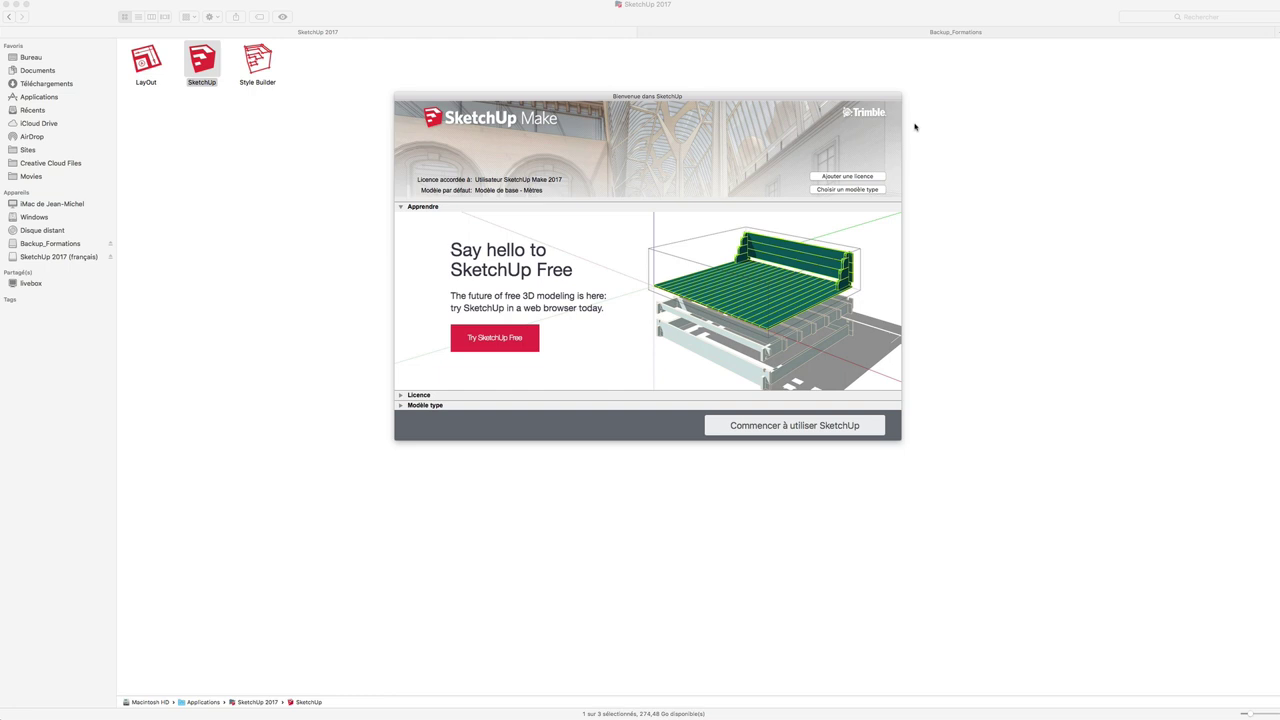
{"action": "left_click", "coordinate": [400, 405]}
{"action": "left_click", "coordinate": [480, 290]}
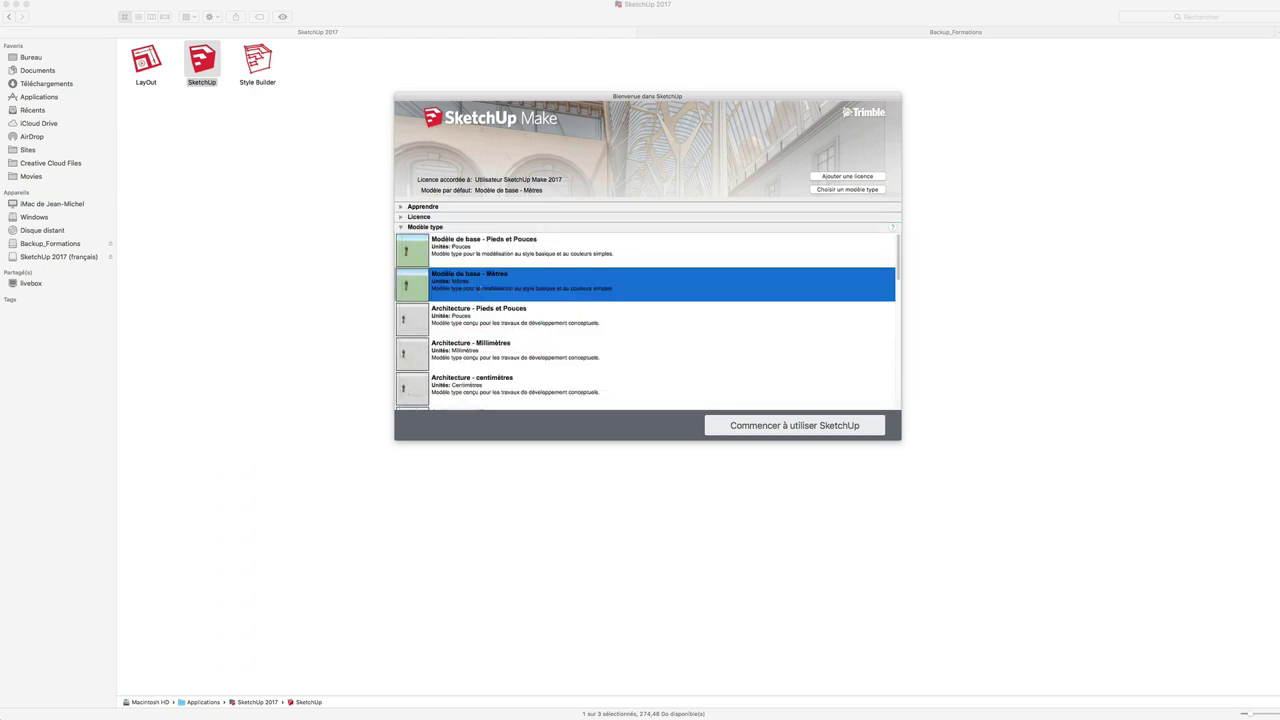
{"action": "left_click", "coordinate": [775, 428]}
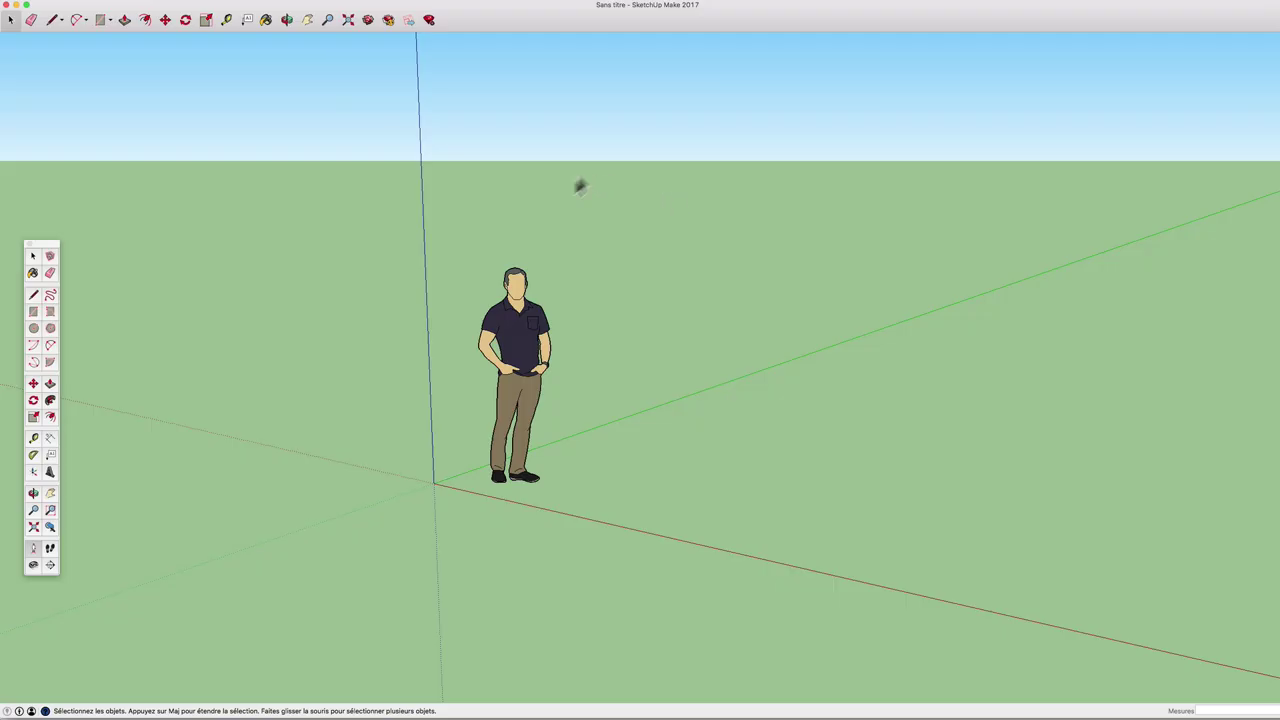
Shift the floating tool palette right and orbit the view around the template's standing figure
{"action": "left_click_drag", "start_coordinate": [52, 245], "coordinate": [97, 226]}
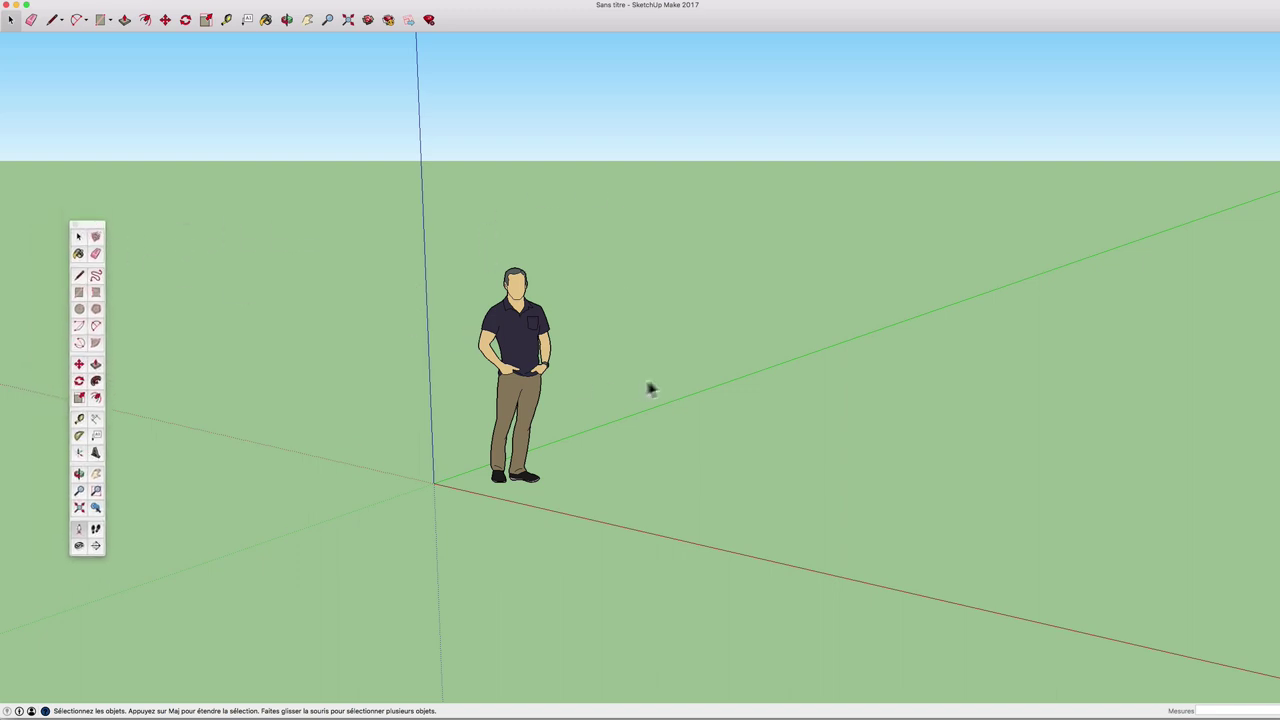
{"action": "middle_click_drag", "start_coordinate": [729, 383], "coordinate": [638, 400]}
{"action": "left_click_drag", "start_coordinate": [638, 400], "coordinate": [805, 422]}
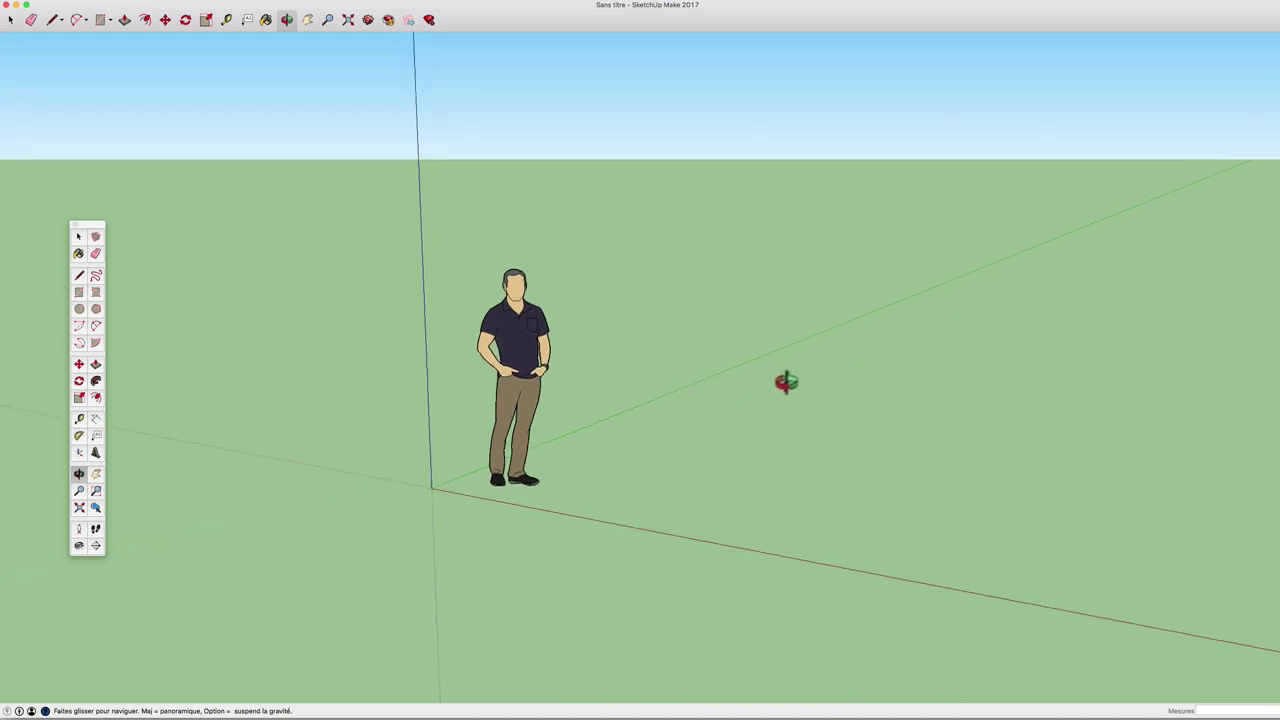
{"action": "middle_click_drag", "start_coordinate": [805, 422], "coordinate": [757, 435]}
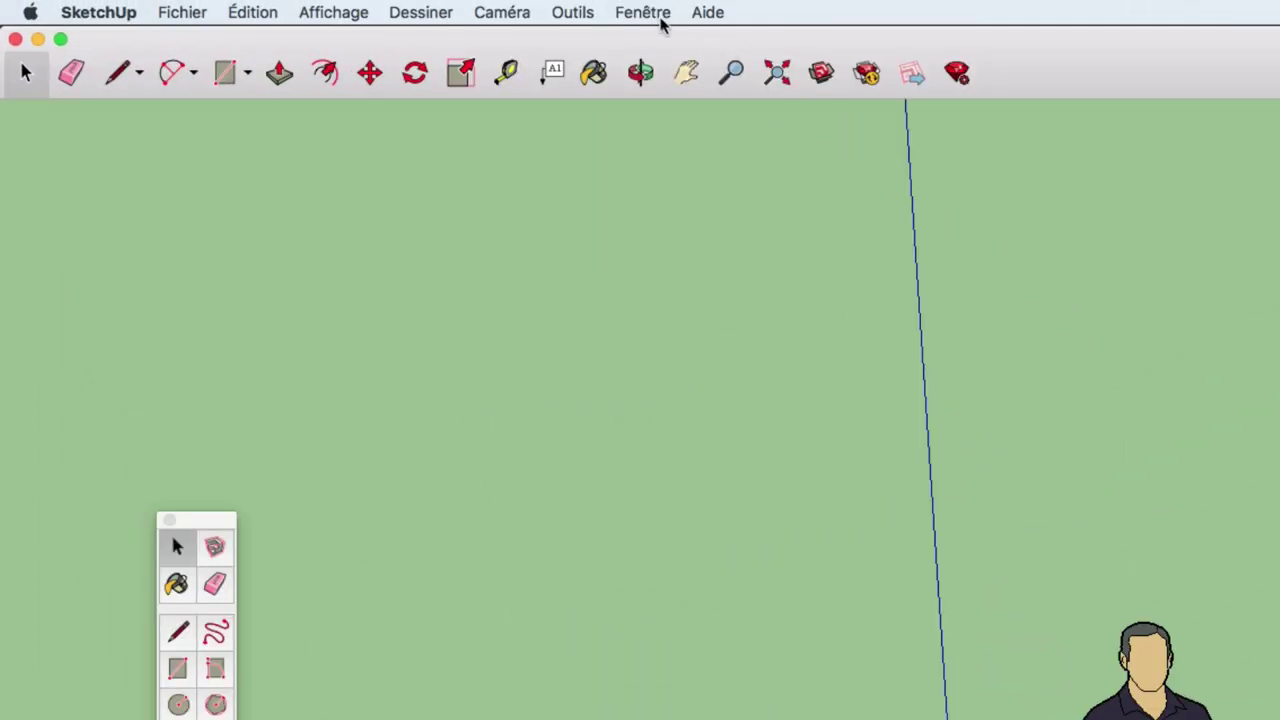
Set Outils Bac à sable to Activé in the Gestionnaire d'extensions, then close it
{"action": "left_click", "coordinate": [660, 16]}
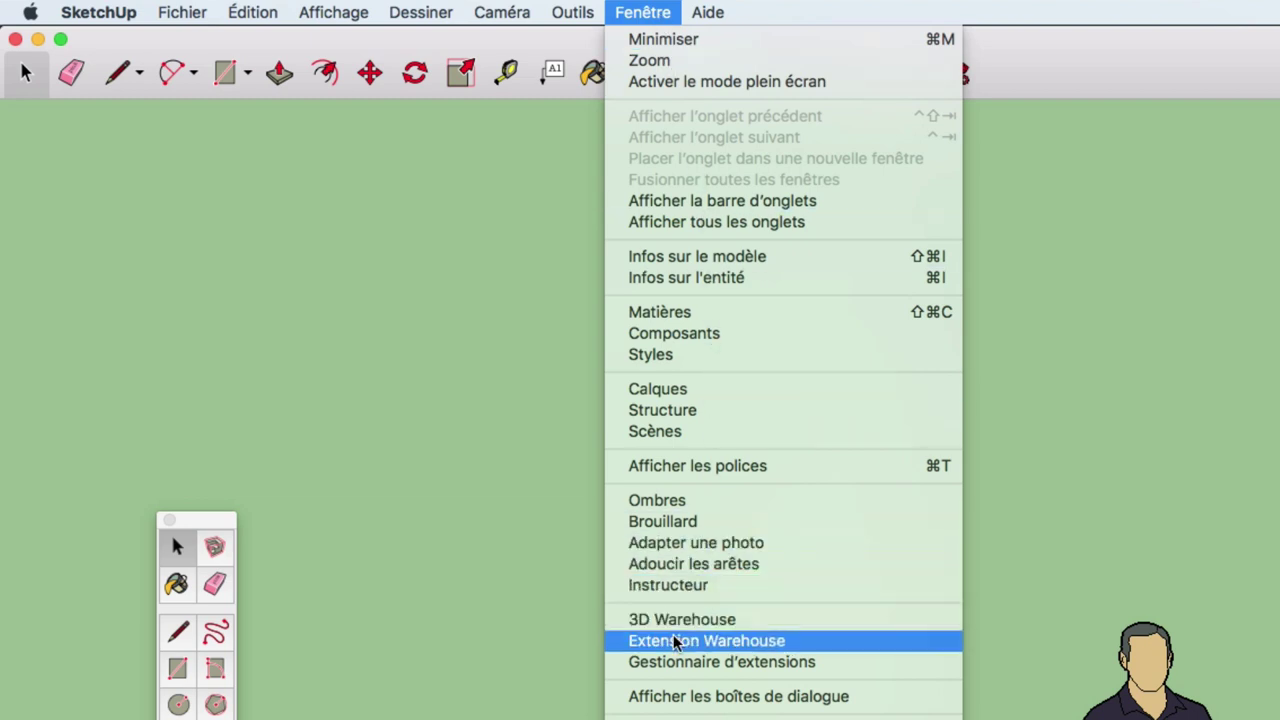
{"action": "left_click", "coordinate": [760, 662]}
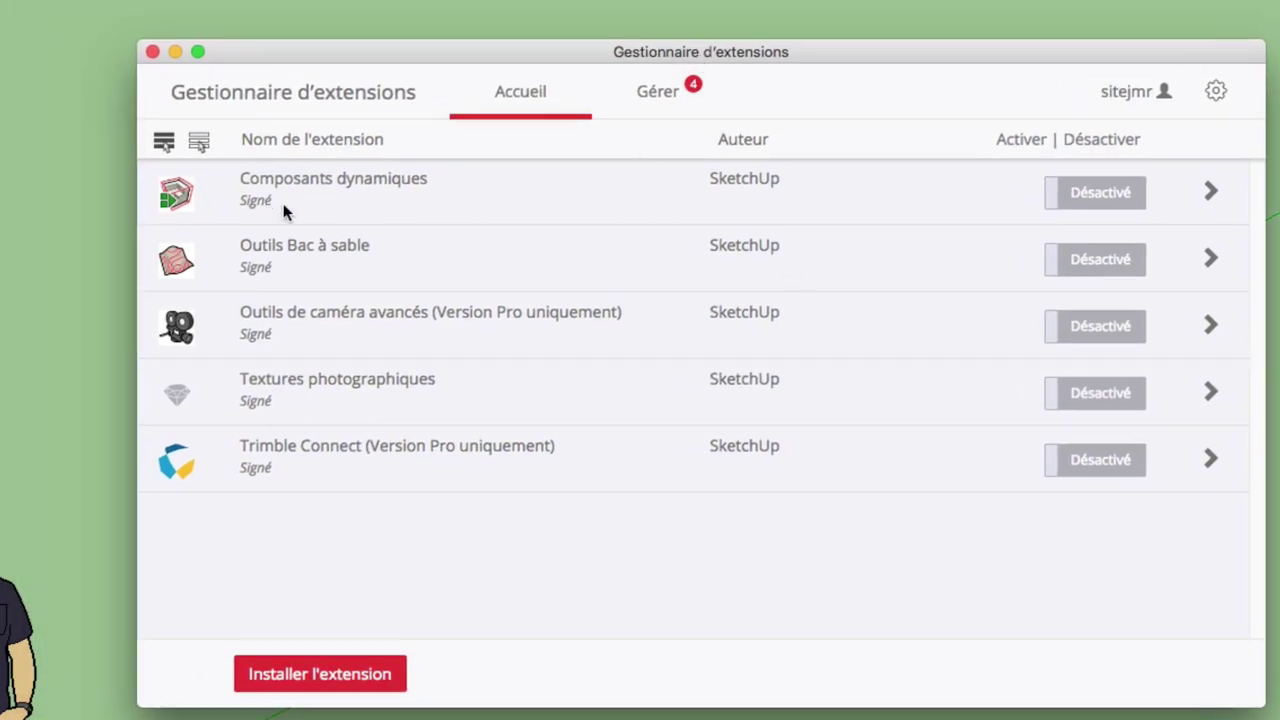
{"action": "left_click", "coordinate": [1082, 259]}
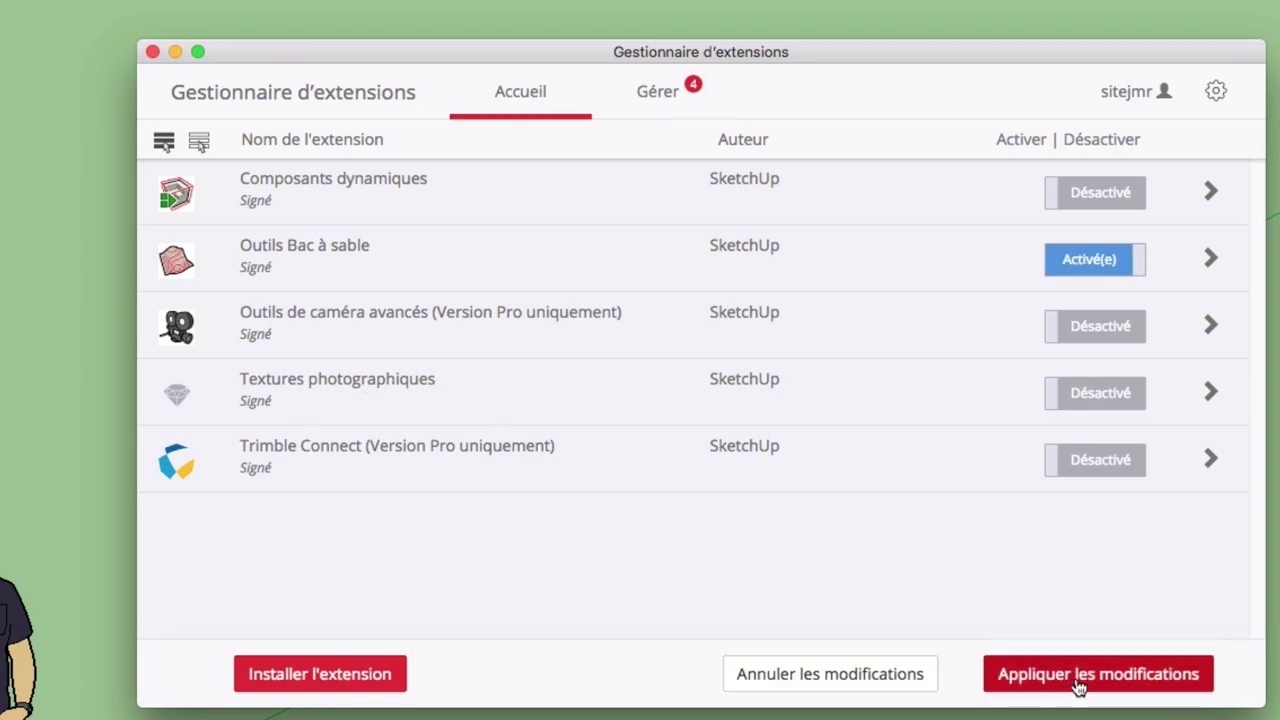
{"action": "left_click", "coordinate": [1077, 686]}
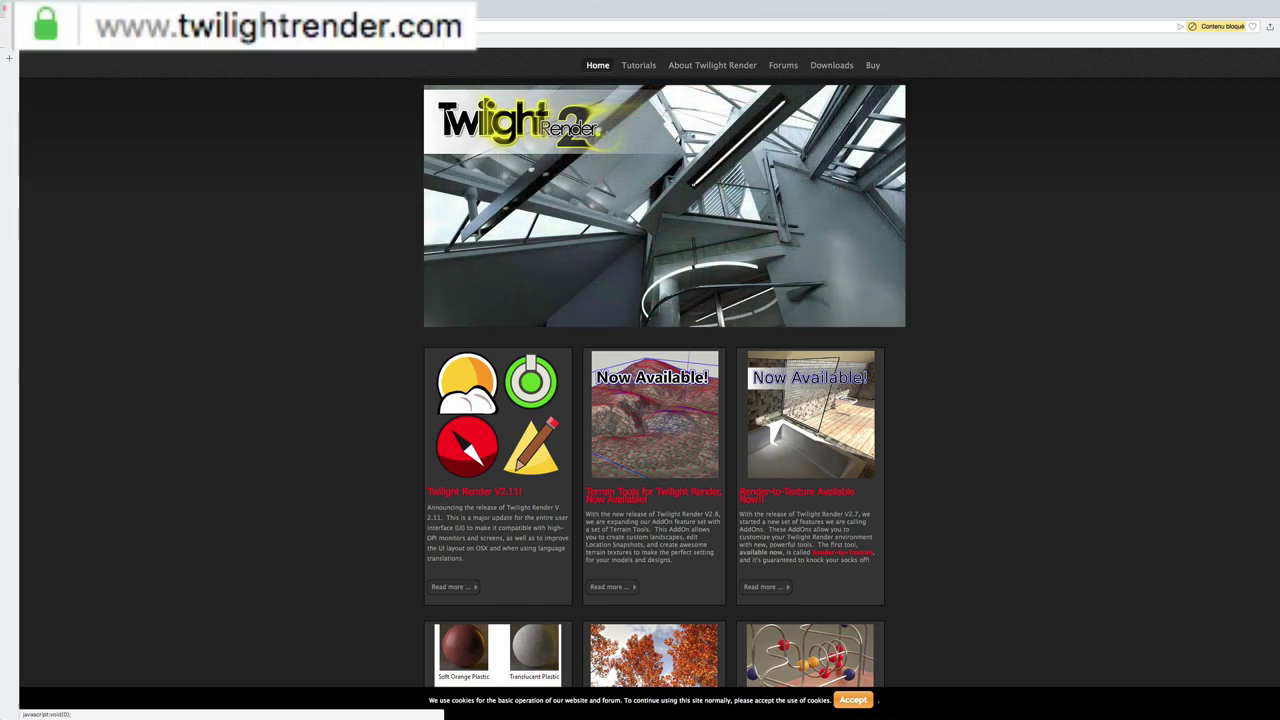
{"action": "mouse_move", "coordinate": [831, 65]}
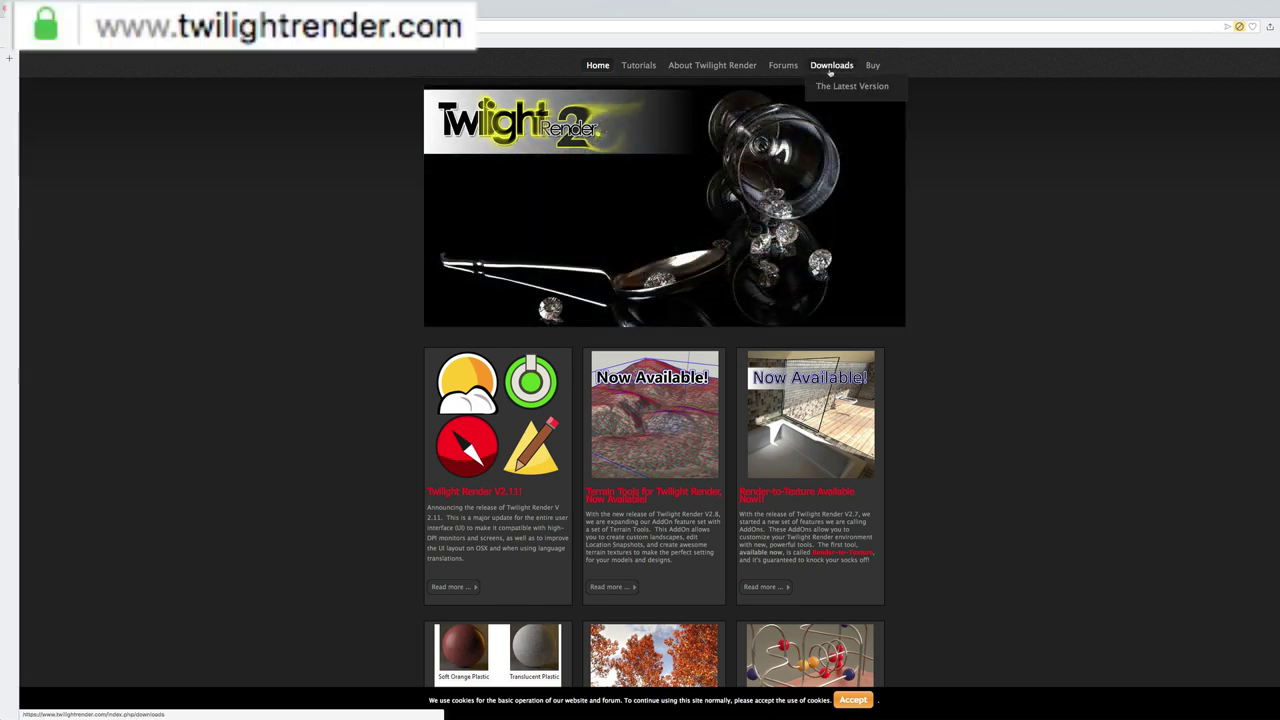
Go to The Latest Version download page under Downloads on twilightrender.com
{"action": "left_click", "coordinate": [841, 88]}
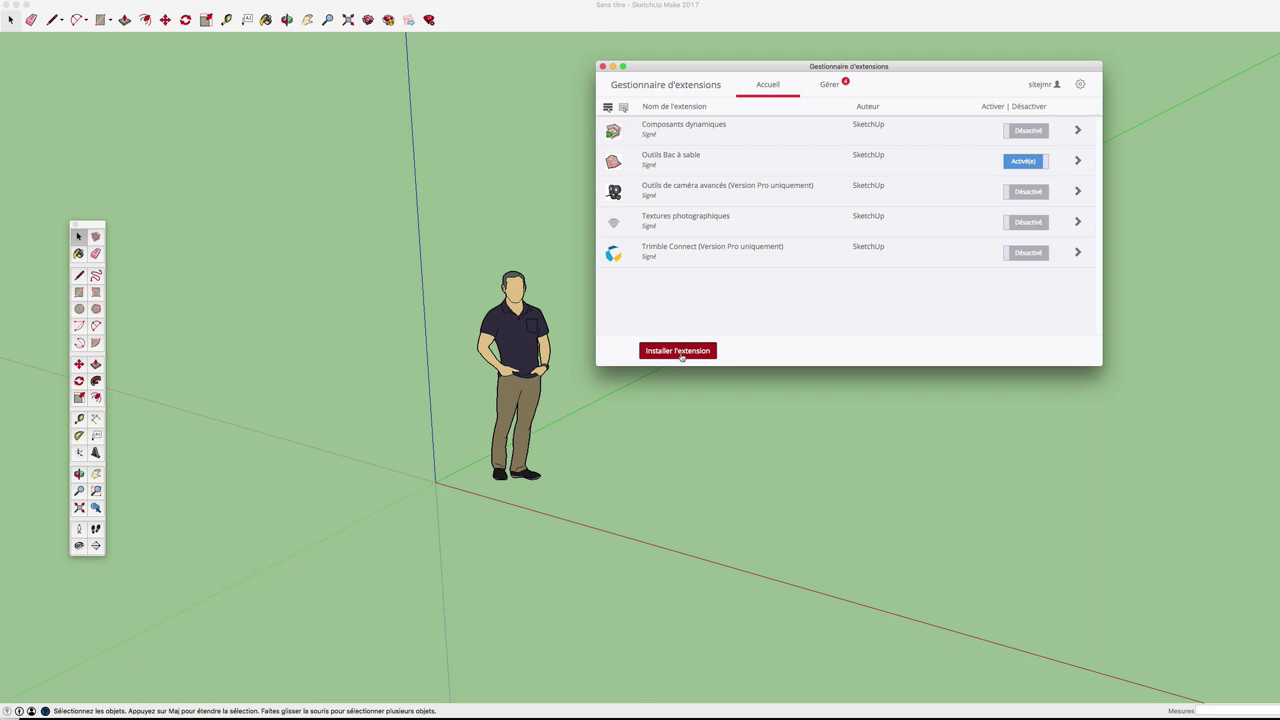
Install twilight_OSXx64_V2_Hobby.rbz from Téléchargements, keeping previous Twilight settings, then close the manager
{"action": "left_click", "coordinate": [681, 352]}
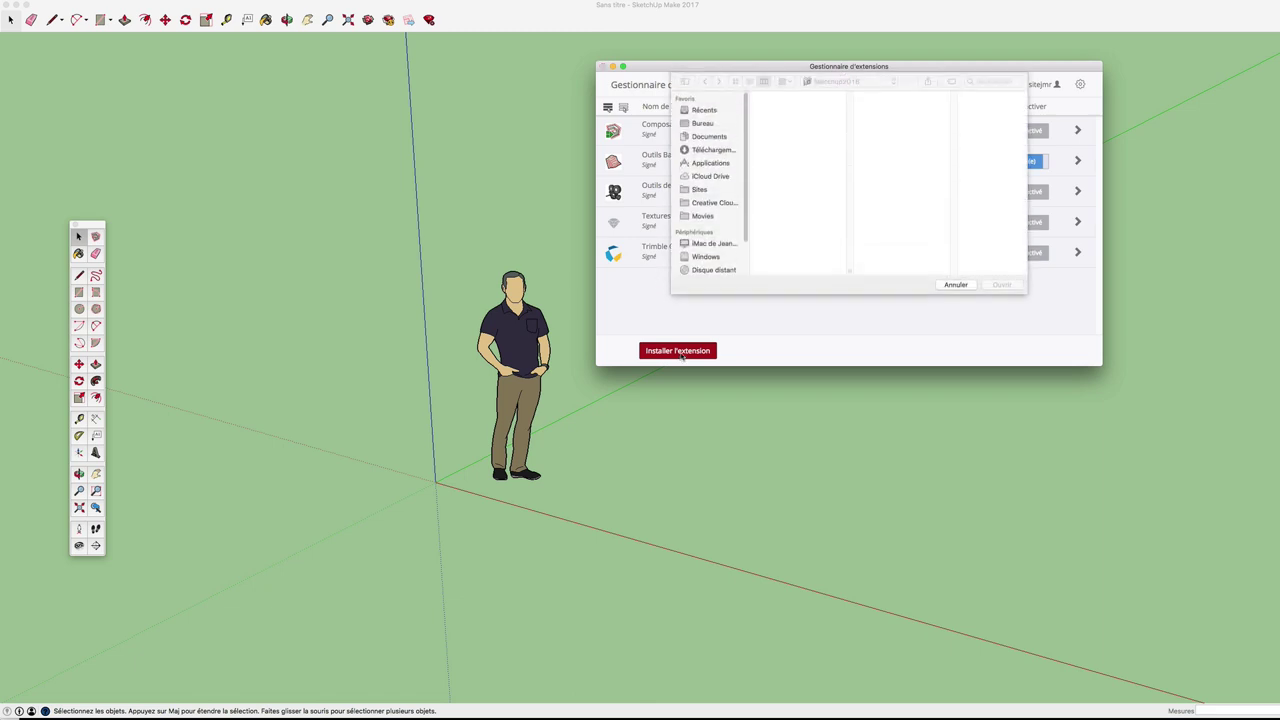
{"action": "left_click", "coordinate": [711, 150]}
{"action": "left_click", "coordinate": [797, 115]}
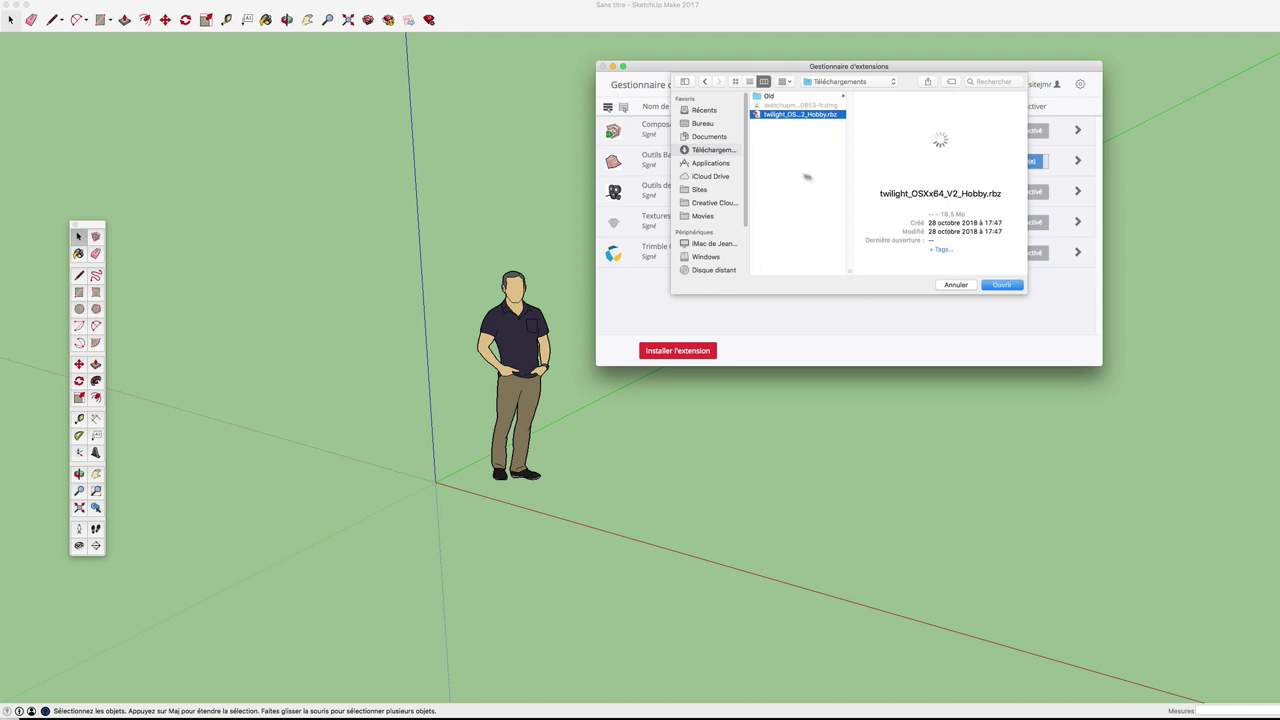
{"action": "left_click", "coordinate": [999, 286]}
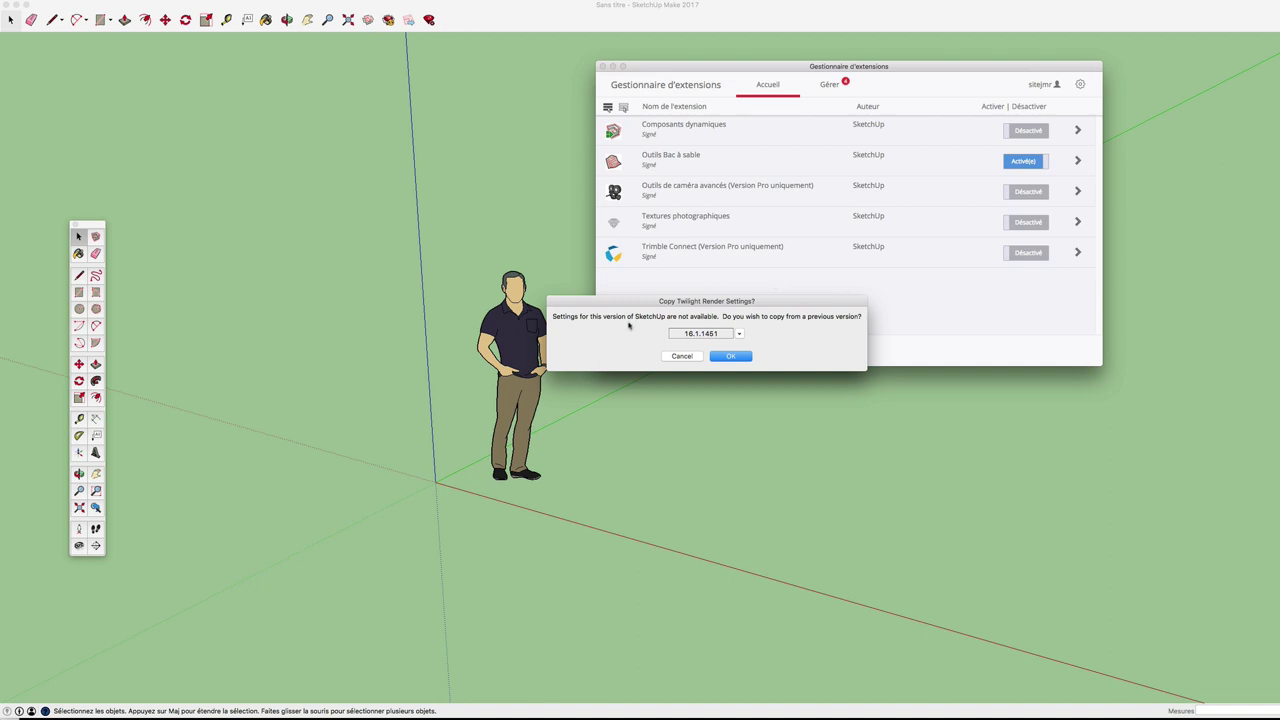
{"action": "key", "text": "Return"}
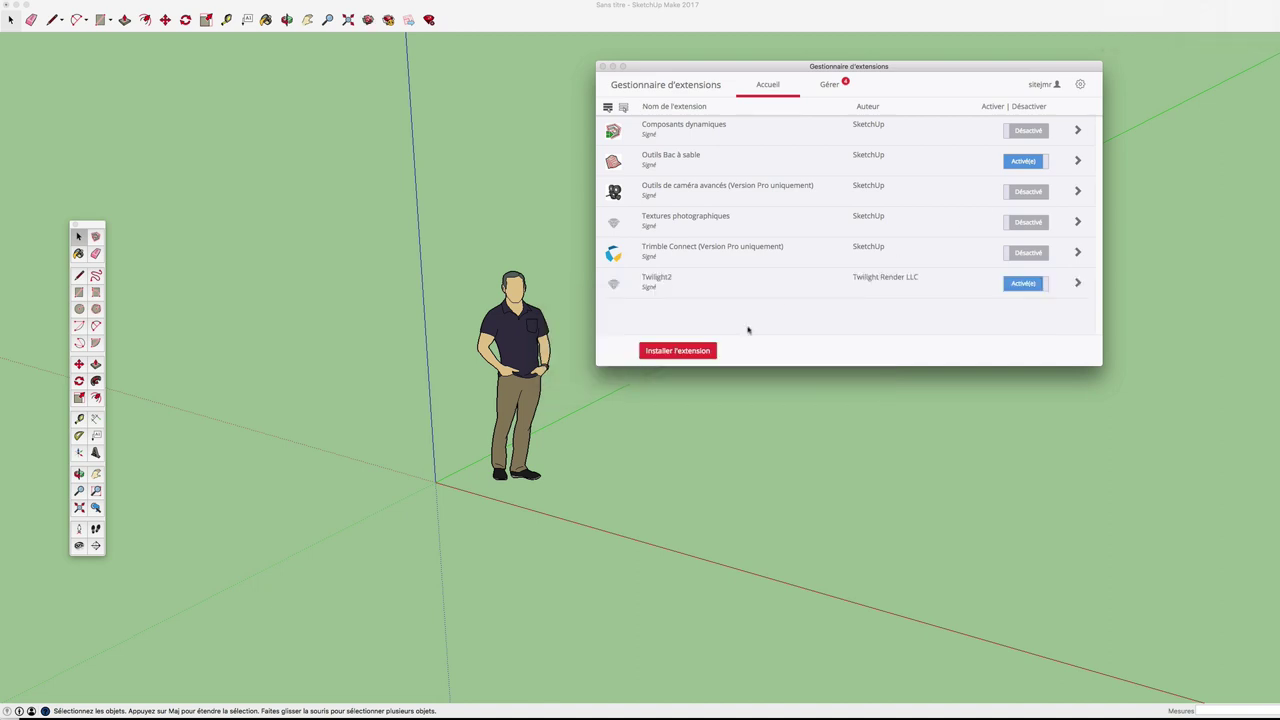
{"action": "left_click", "coordinate": [603, 67]}
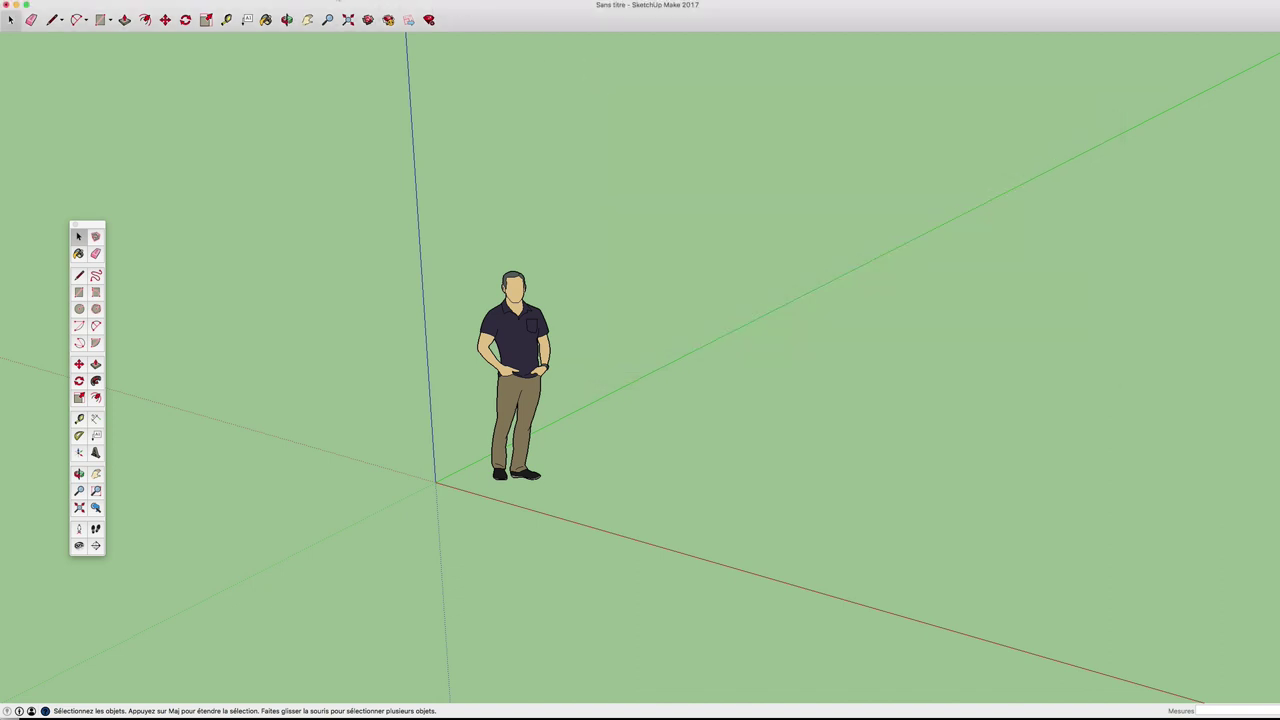
{"action": "left_click", "coordinate": [335, 0]}
{"action": "mouse_move", "coordinate": [346, 5]}
{"action": "left_click", "coordinate": [334, 49]}
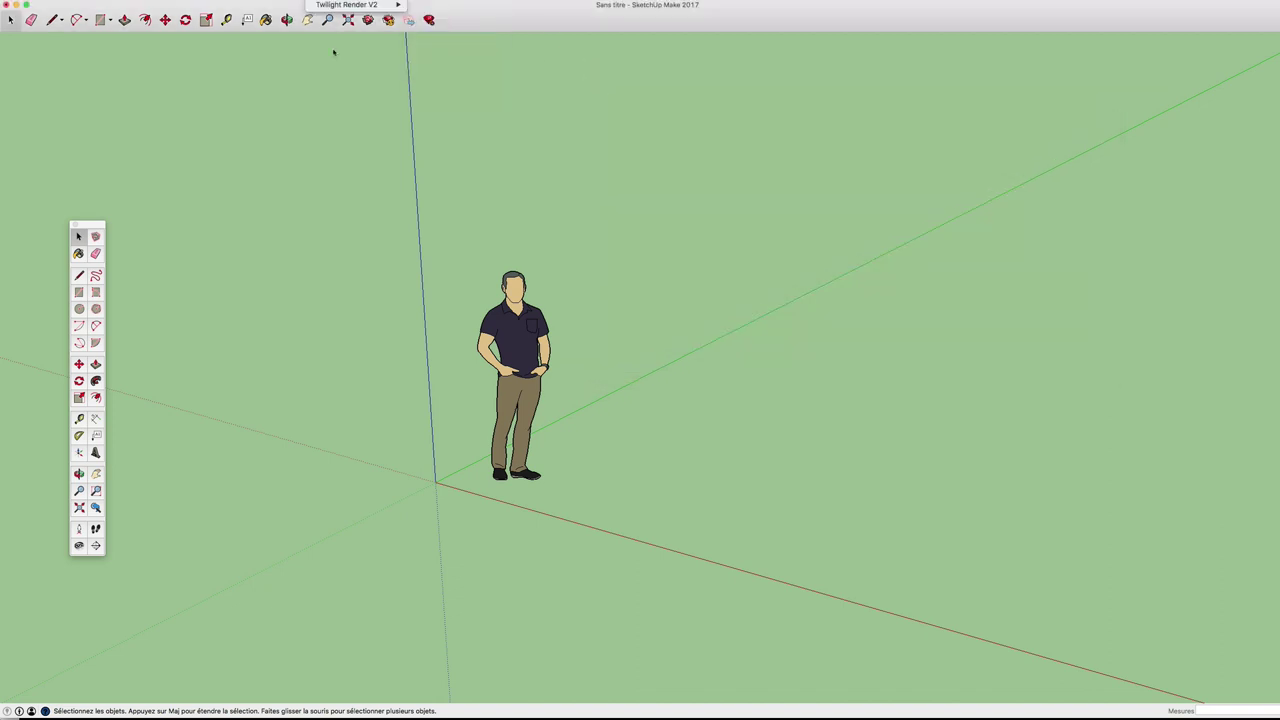